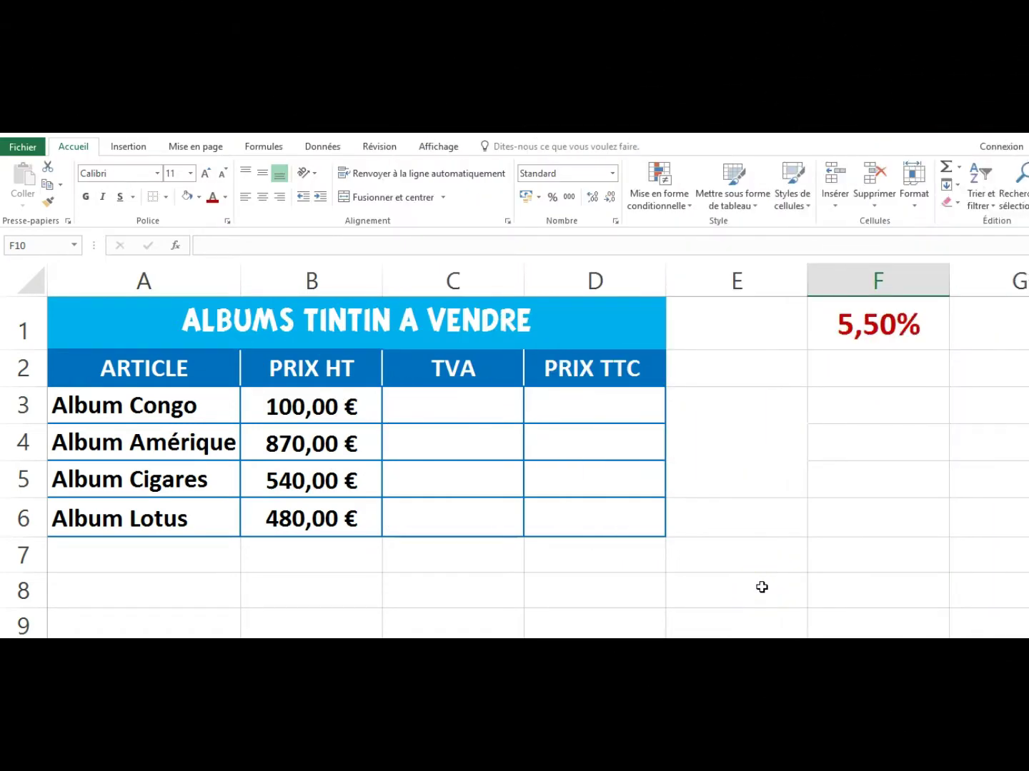
Enter =B3*5,5% in Album Congo's TVA cell C3, giving 5,50 €.
click(451, 415)
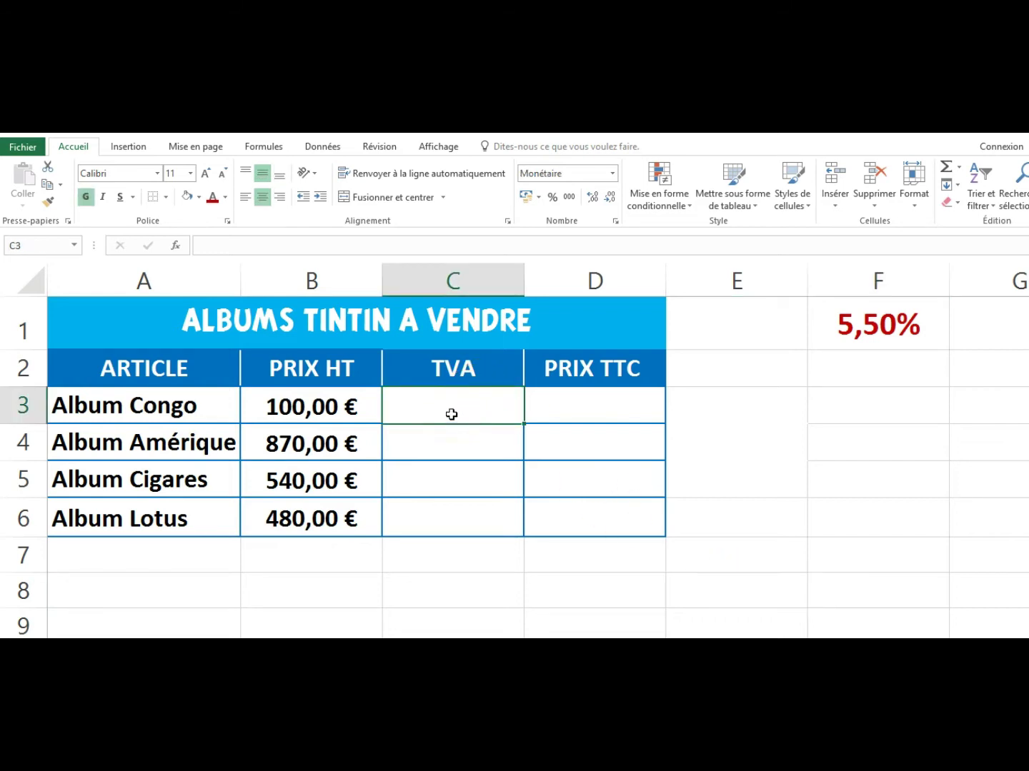
text(=)
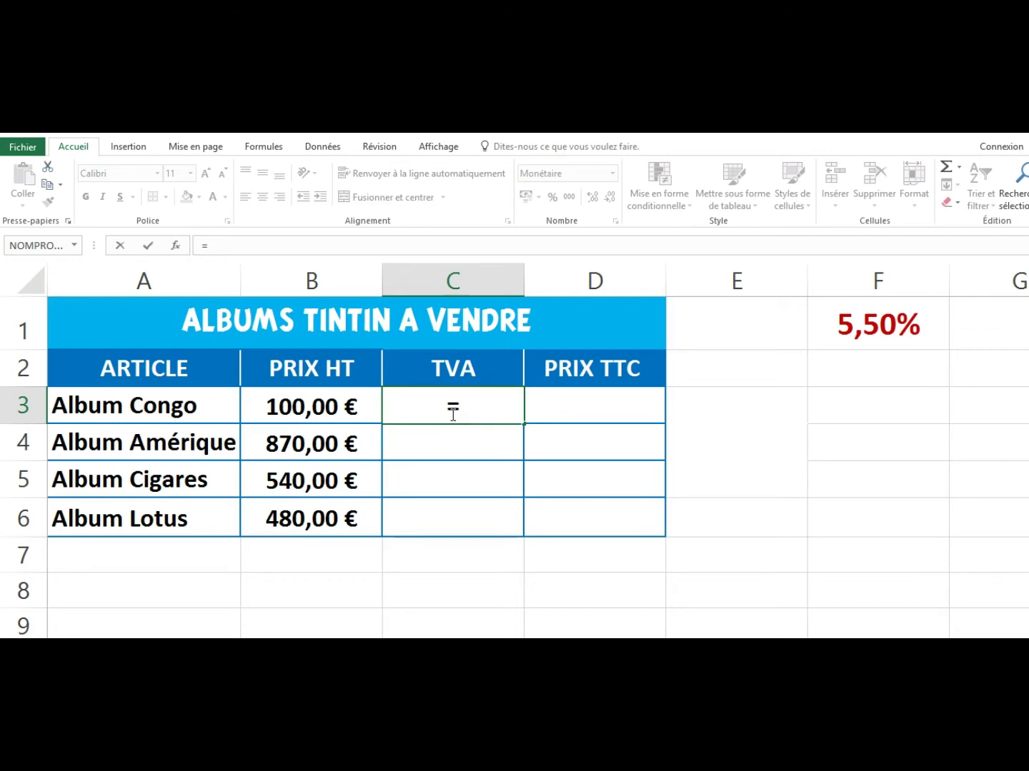
click(305, 408)
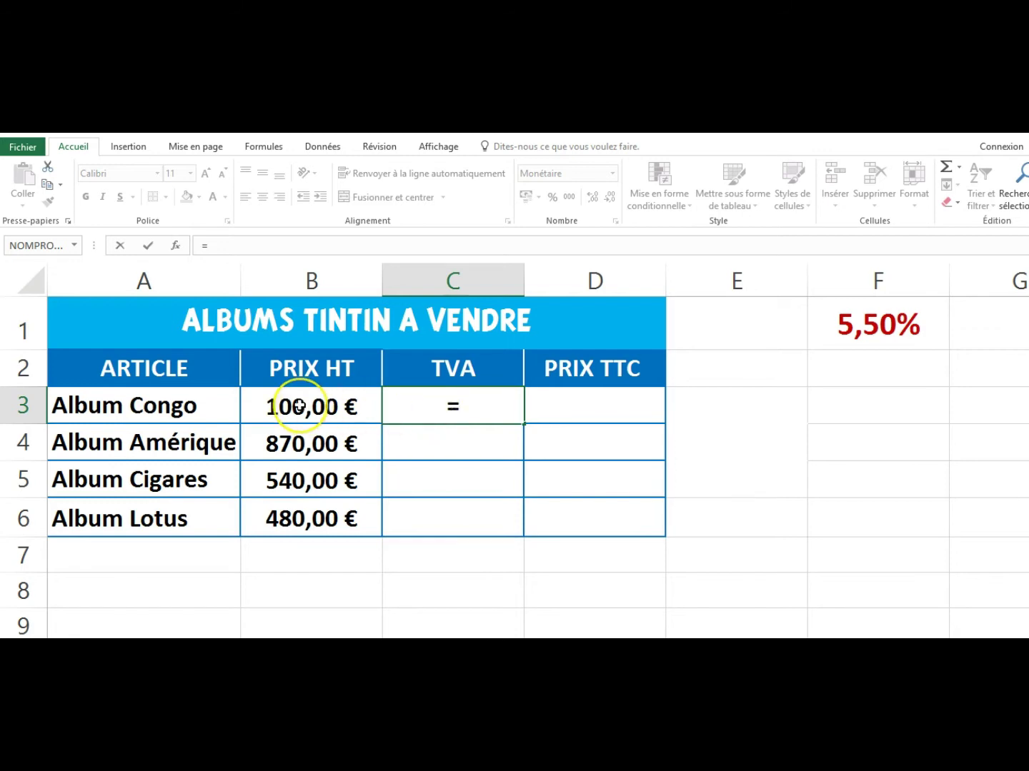
click(299, 405)
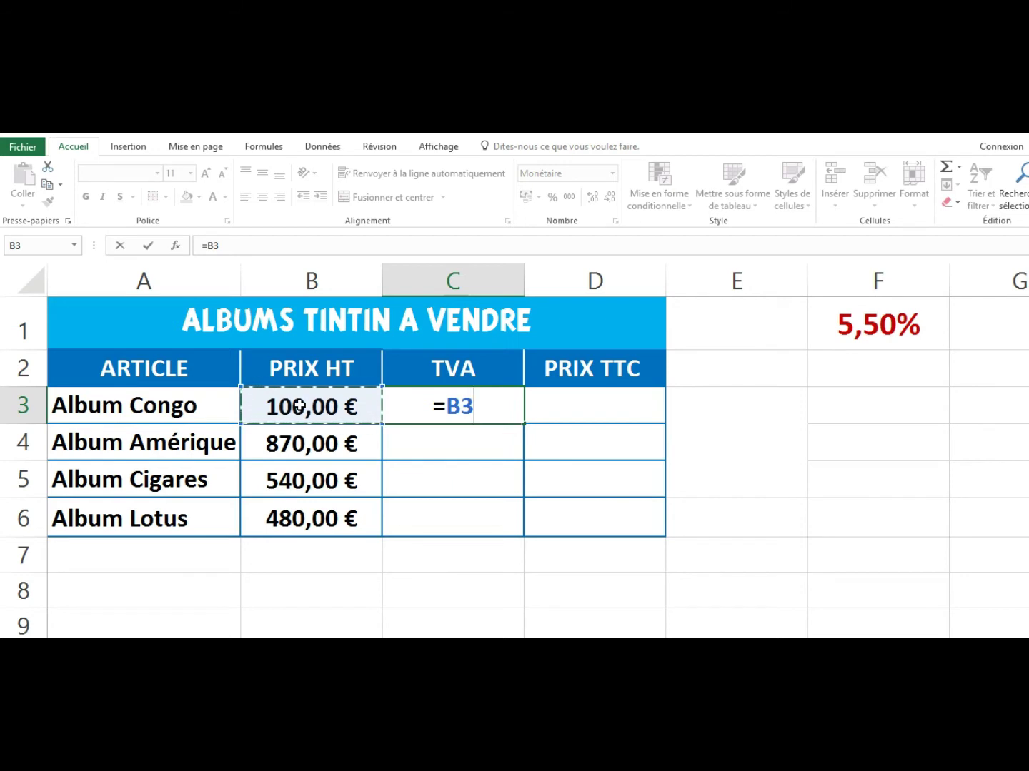
text(*)
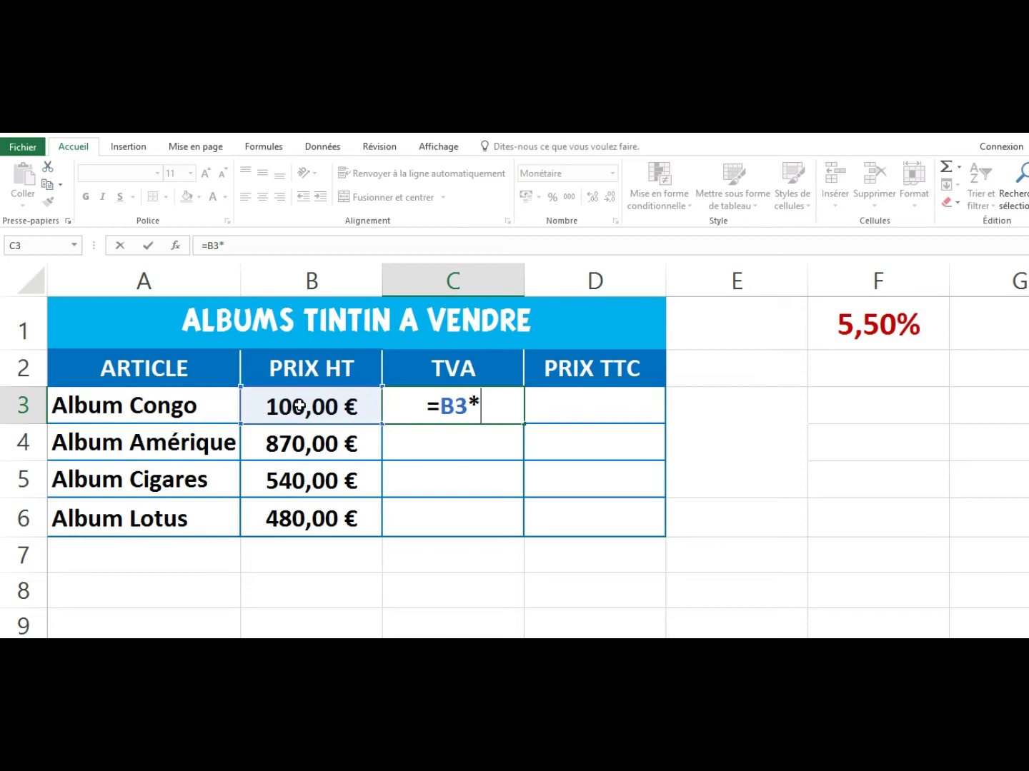
text(5,)
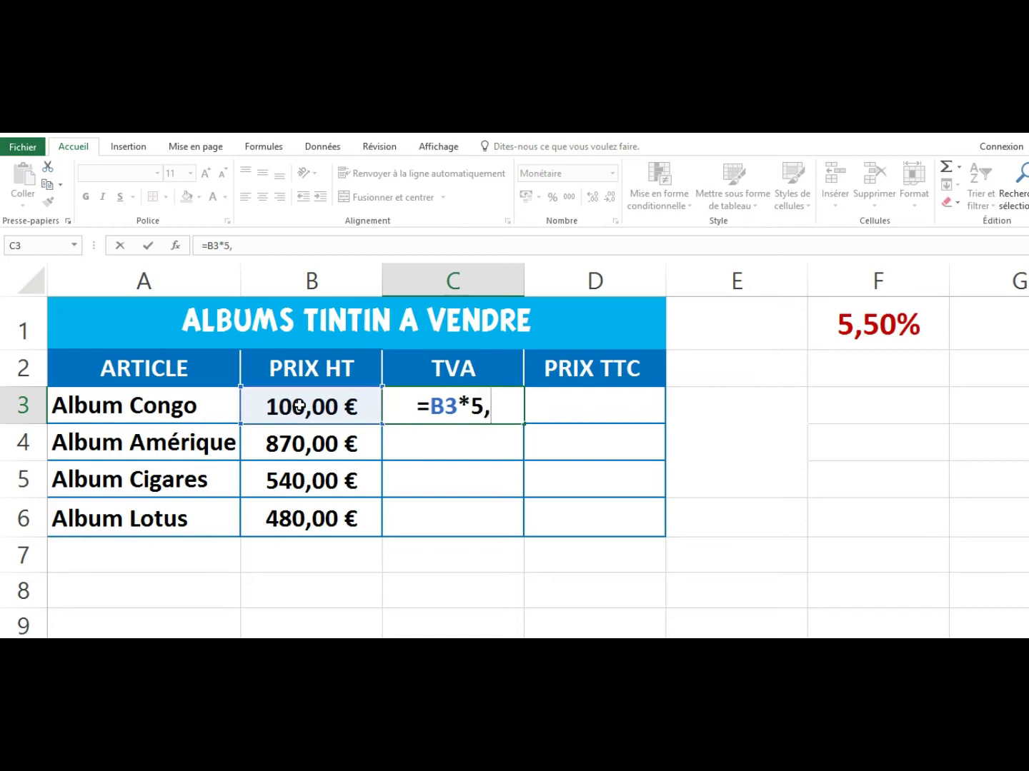
text(5)
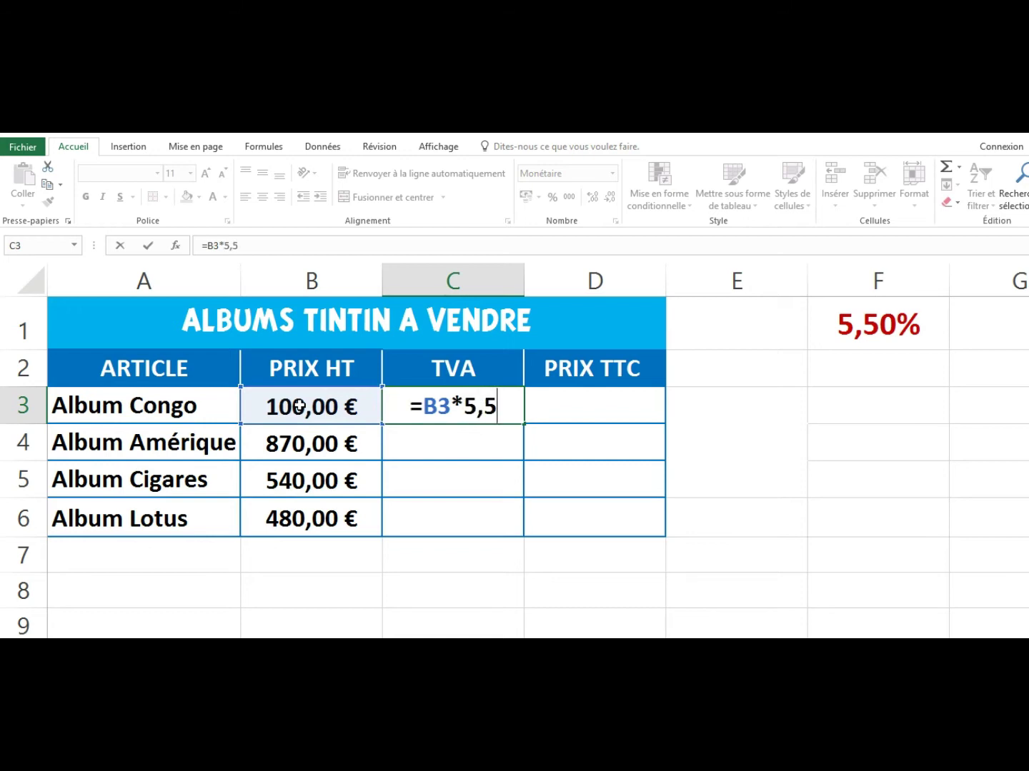
text(%)
key(Return)
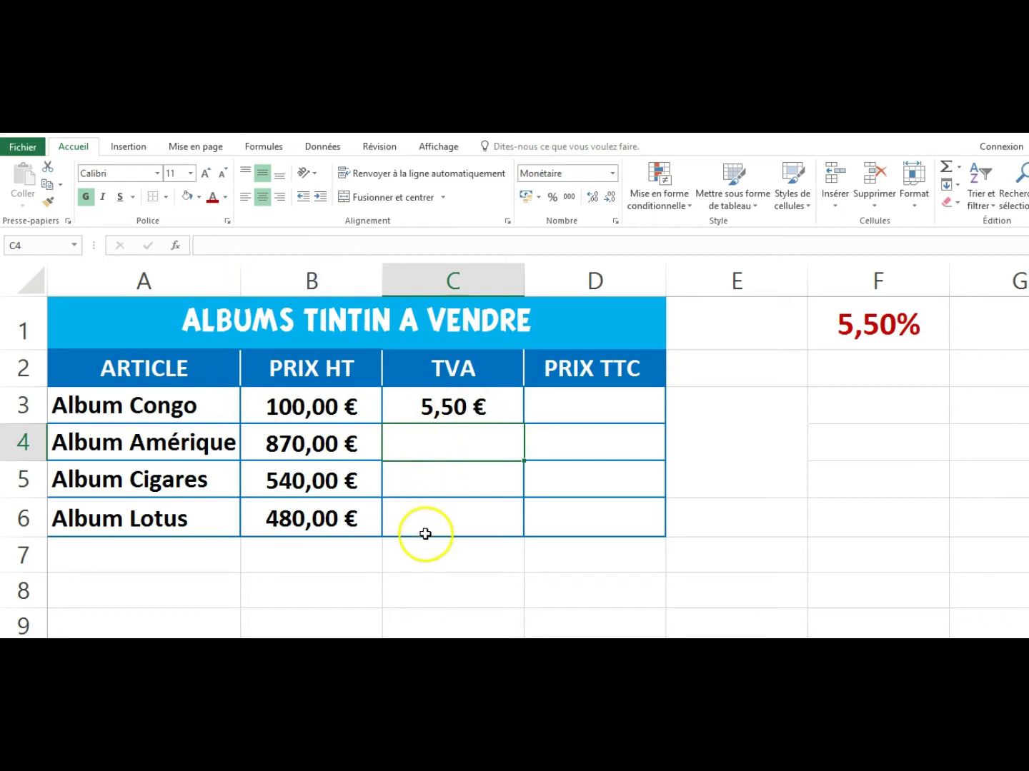
Fill the VAT formula down to C6, giving 47,85 €, 29,70 € and 26,40 €.
click(466, 409)
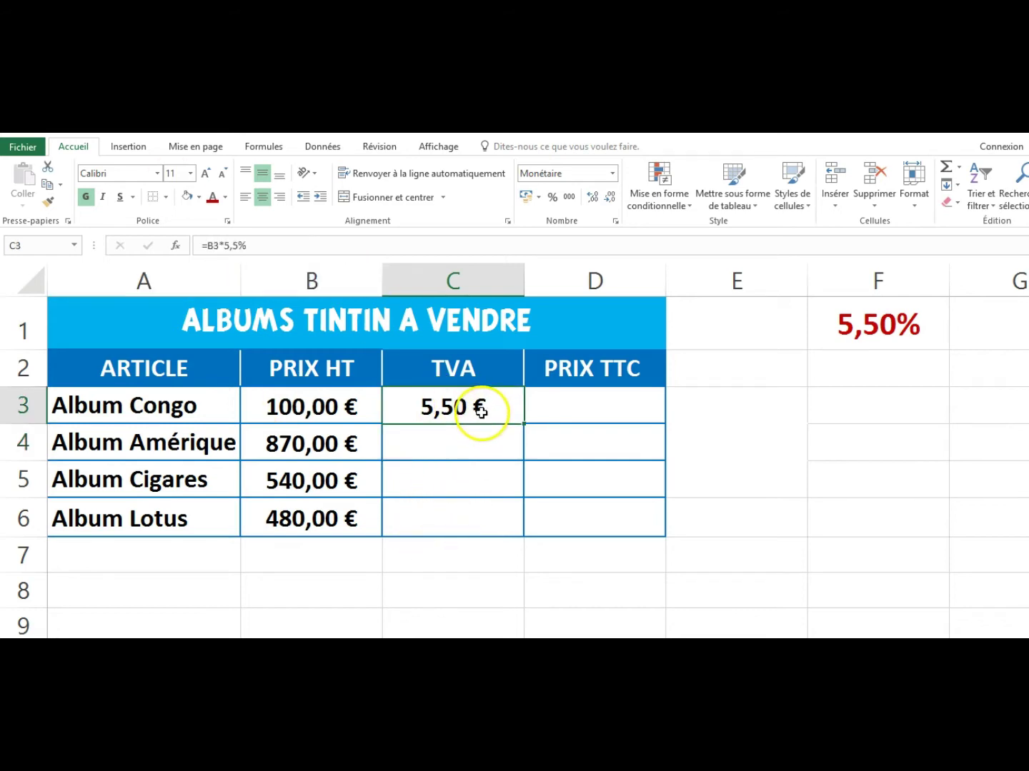
drag(524, 428, 520, 525)
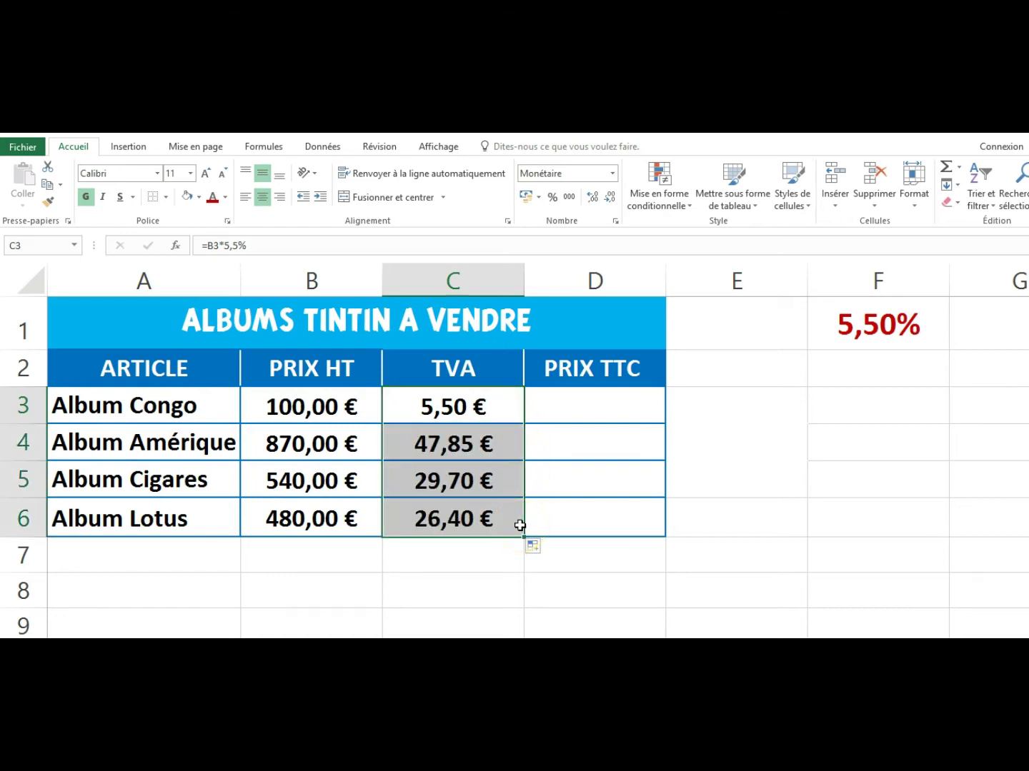
click(585, 602)
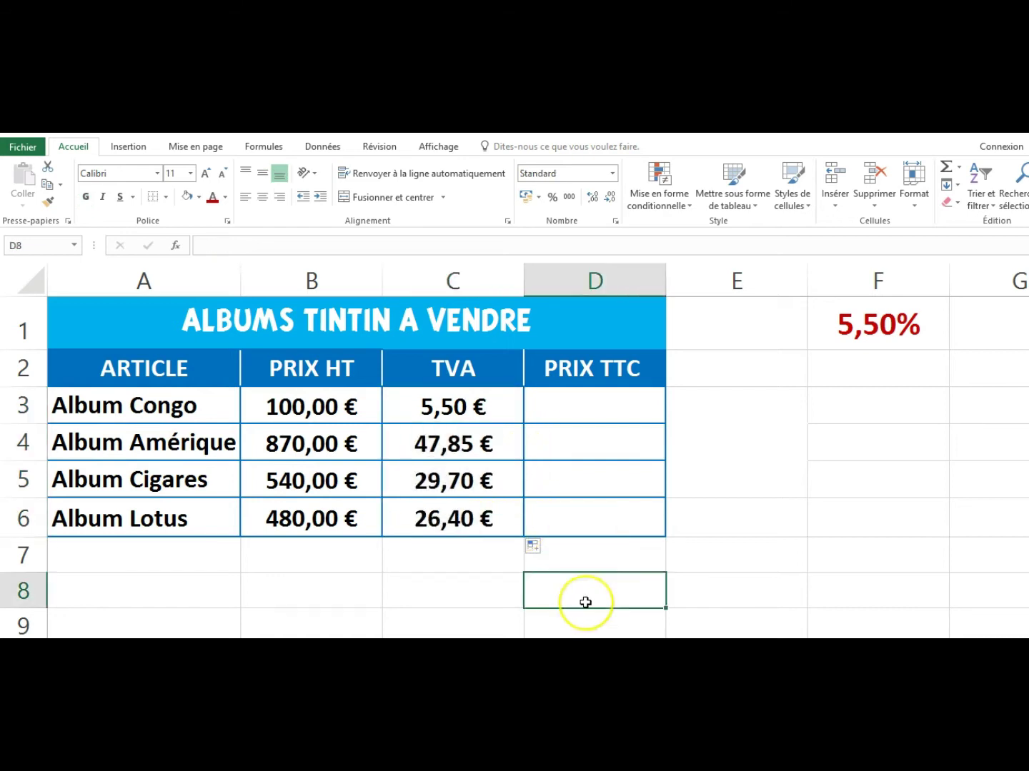
Enter =B3+C3 in Album Congo's PRIX TTC cell D3, giving 105,50 €.
click(563, 408)
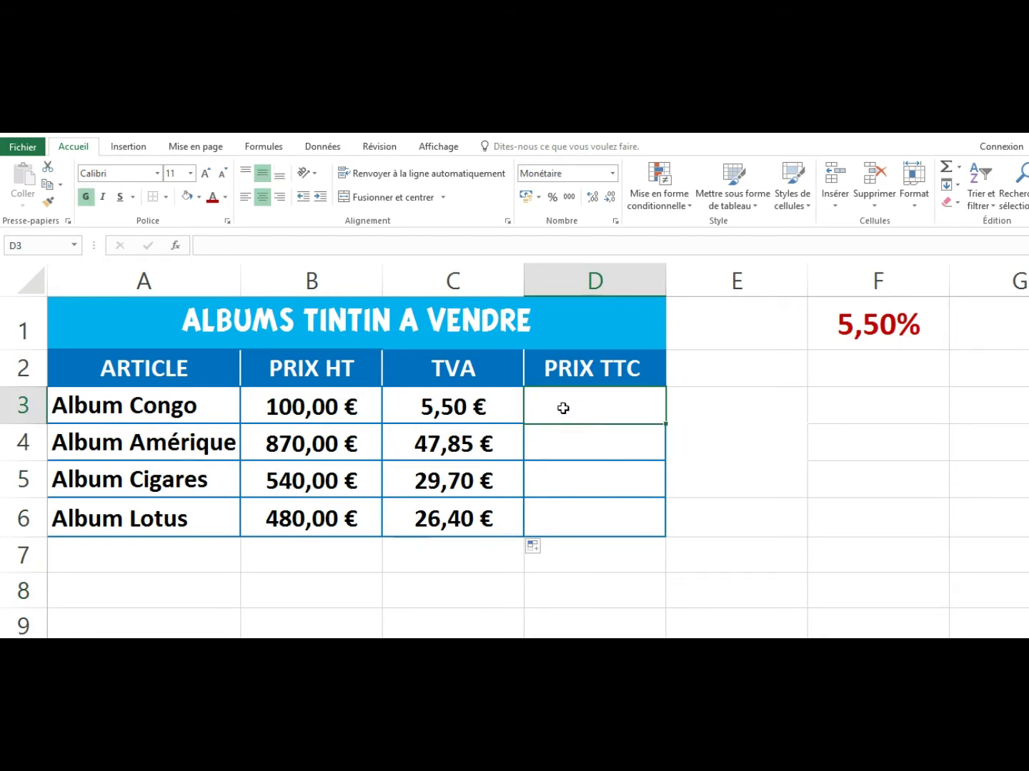
text(=)
click(346, 406)
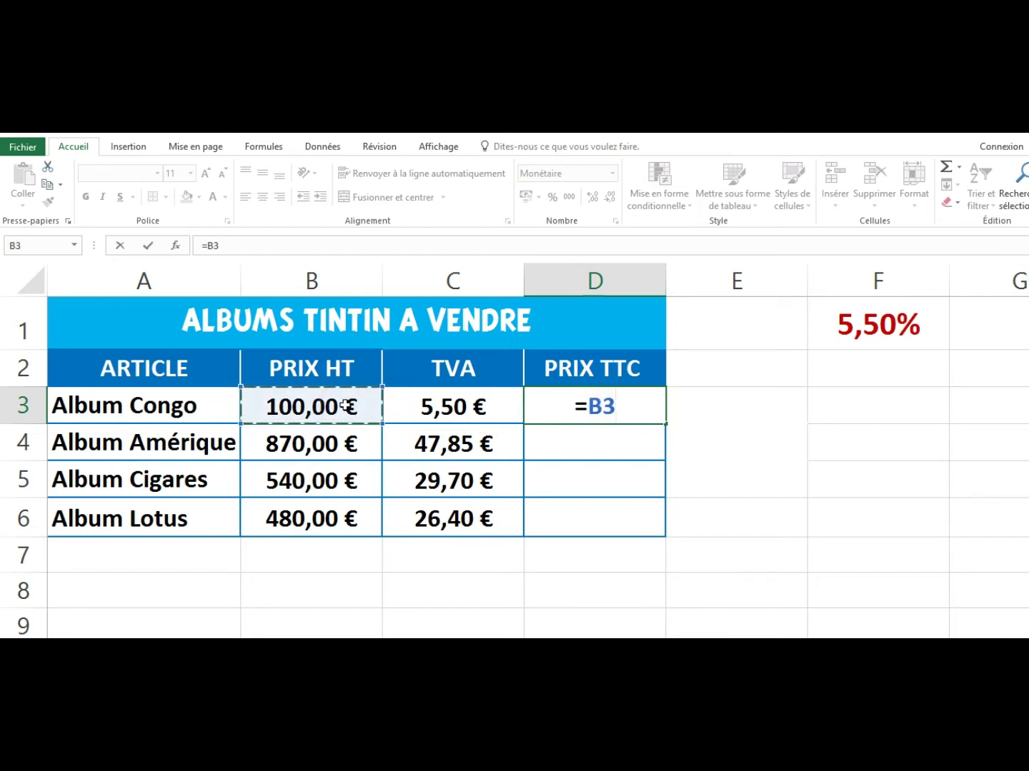
text(+)
click(433, 407)
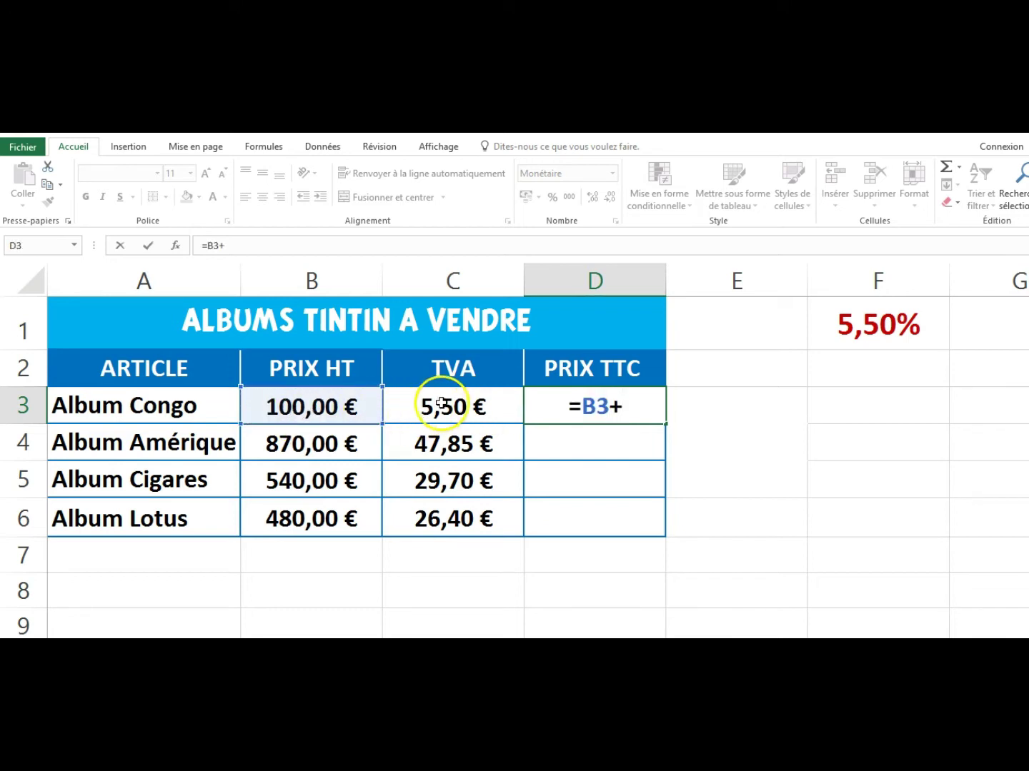
click(441, 405)
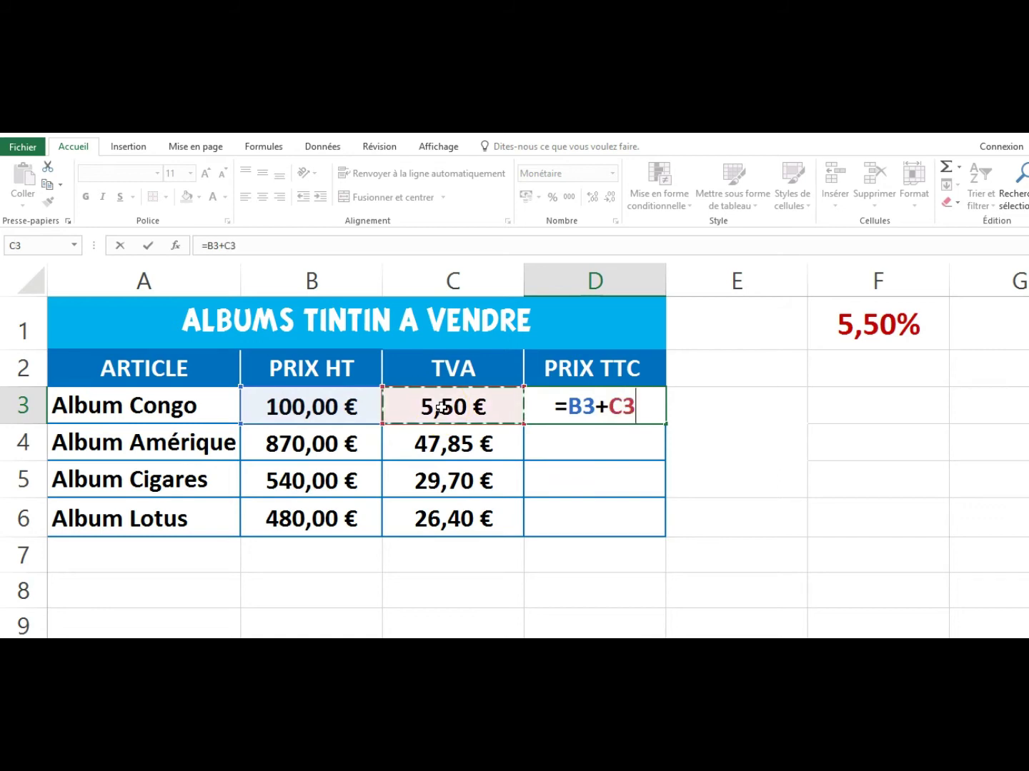
key(Return)
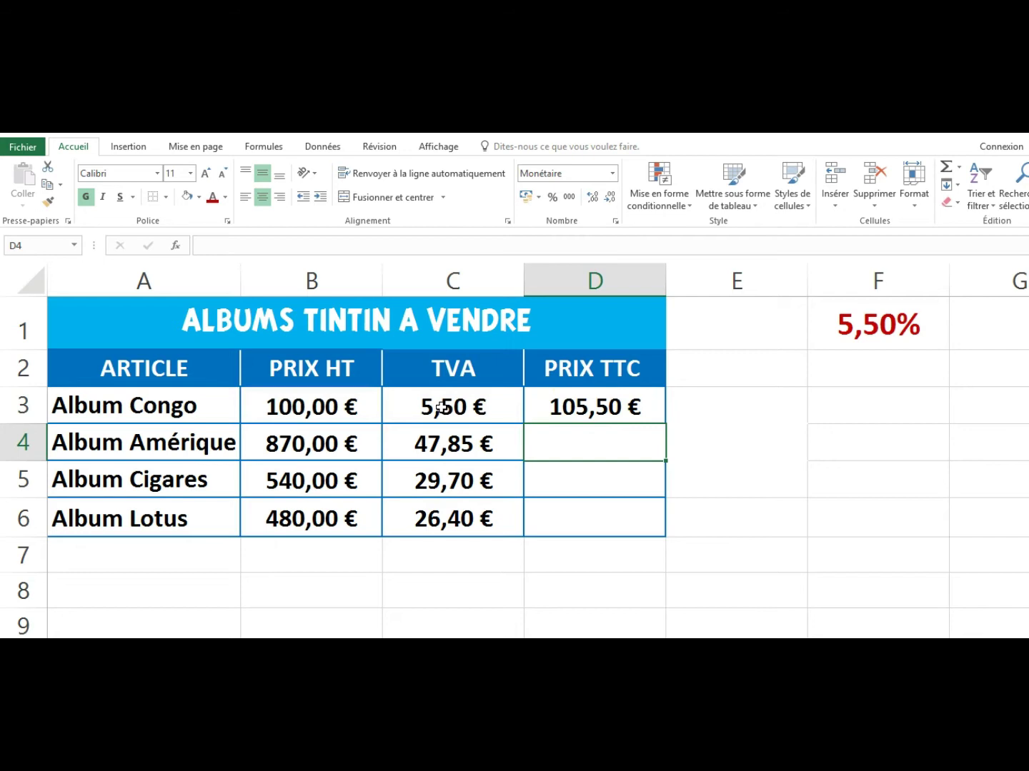
Copy the PRIX TTC formula down the rest of the album table.
click(634, 404)
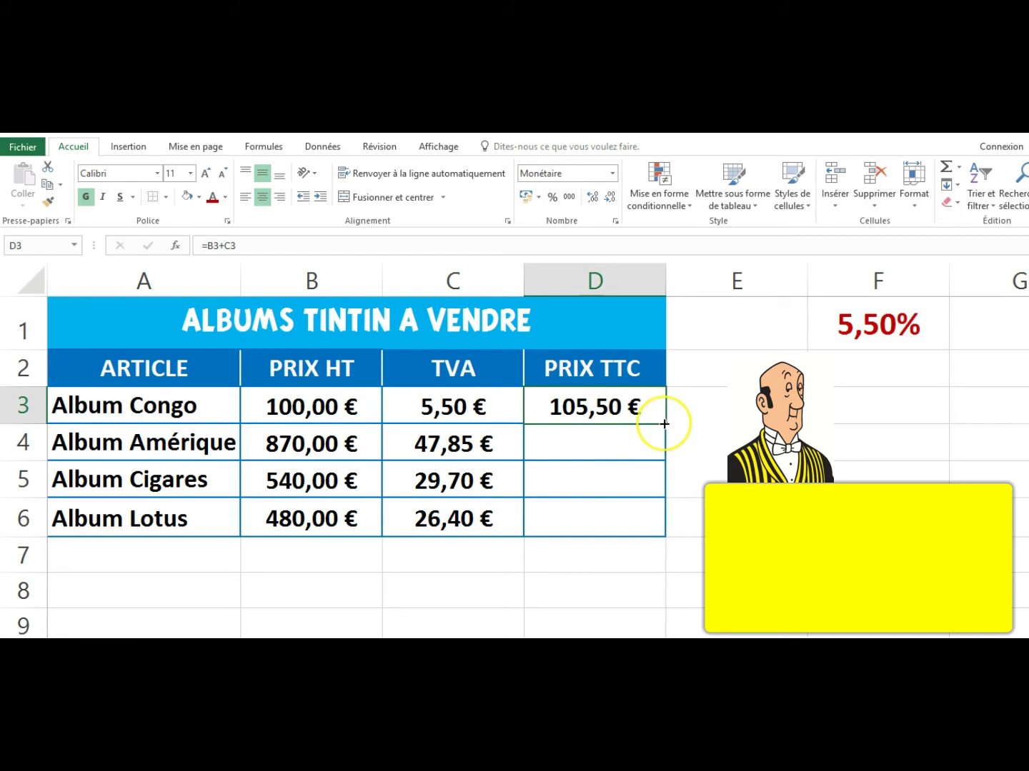
double_click(663, 423)
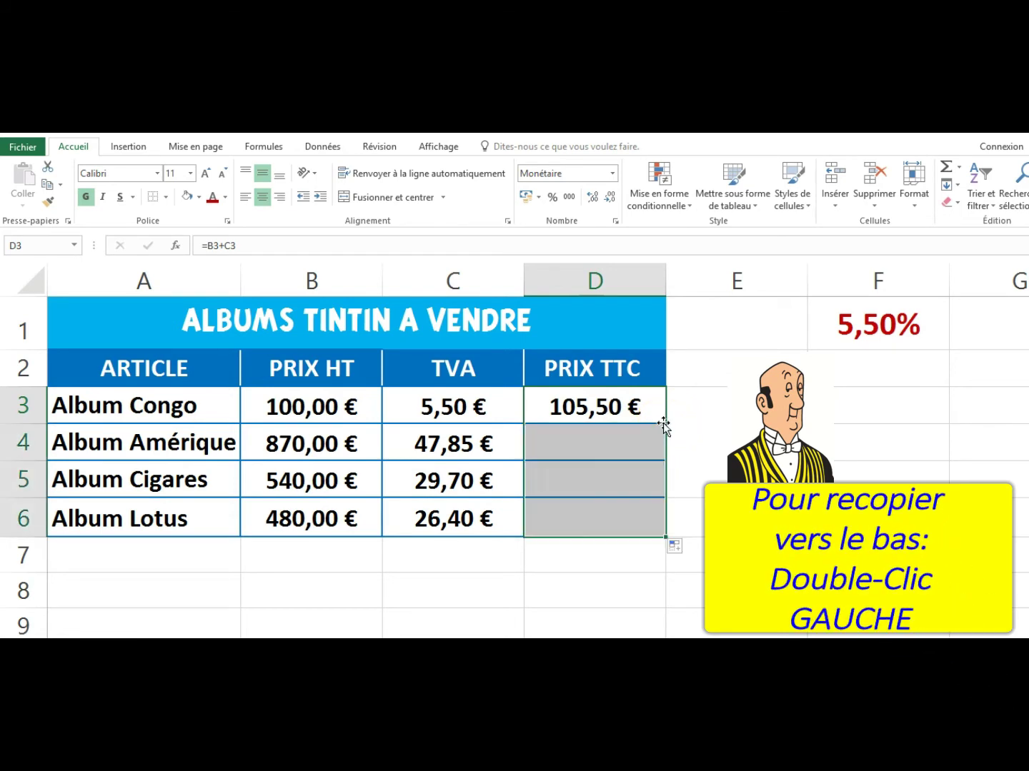
click(686, 475)
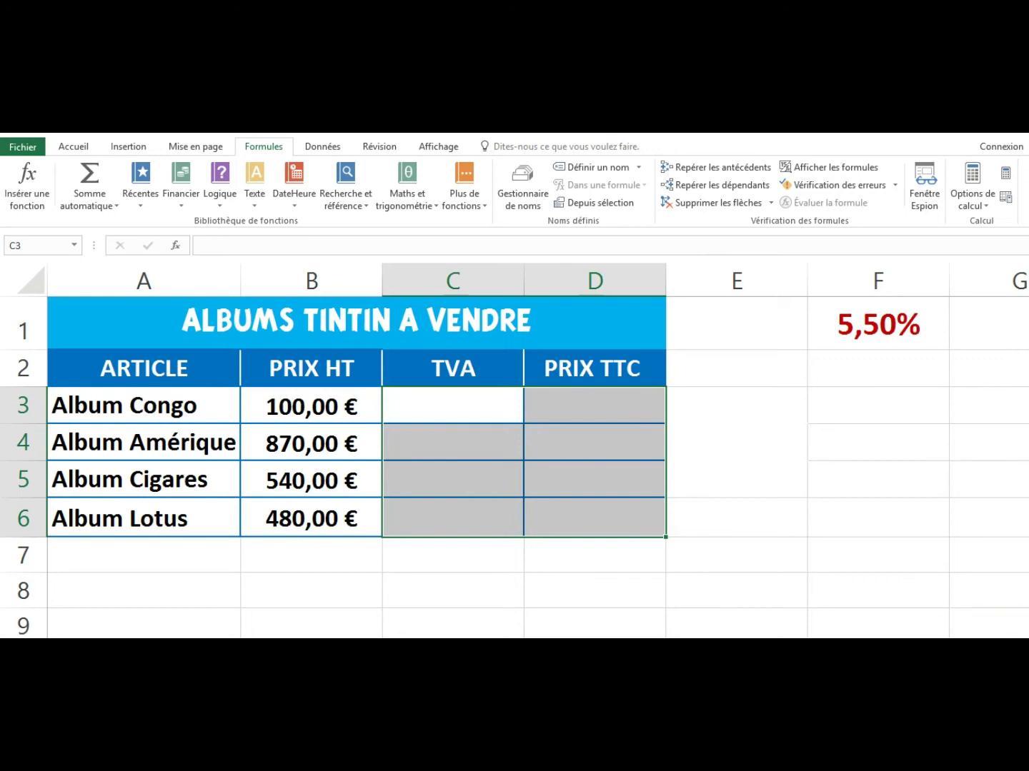
Deselect the emptied TVA and PRIX TTC cells and return to the Accueil tab.
click(1013, 644)
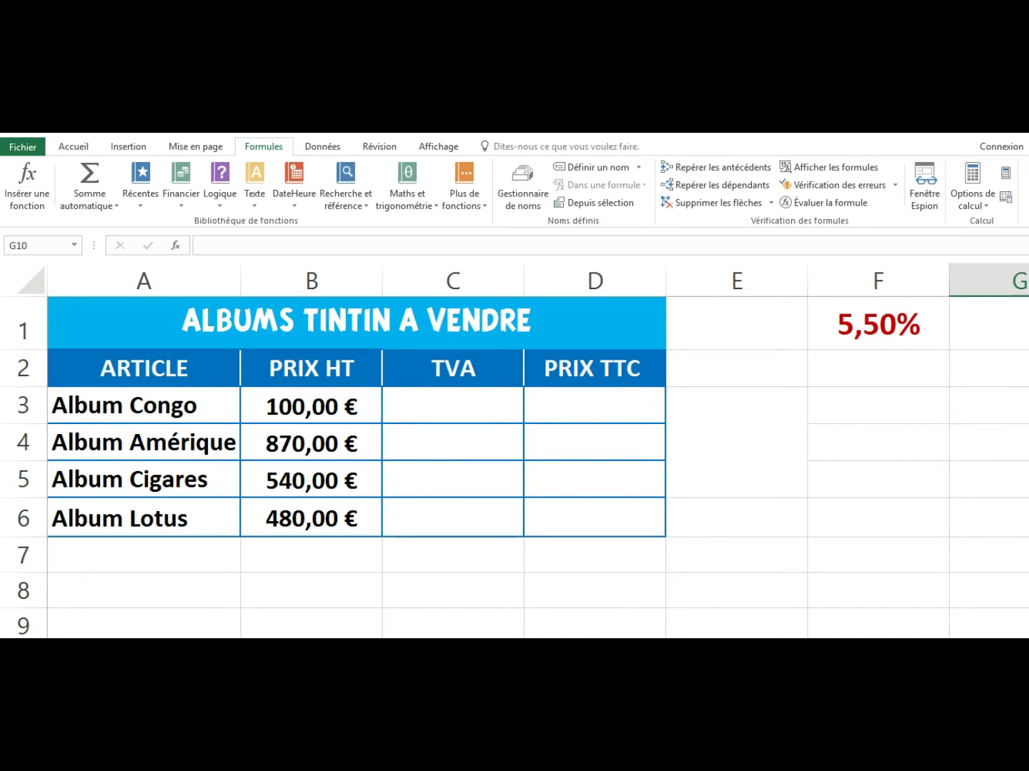
click(70, 149)
click(838, 293)
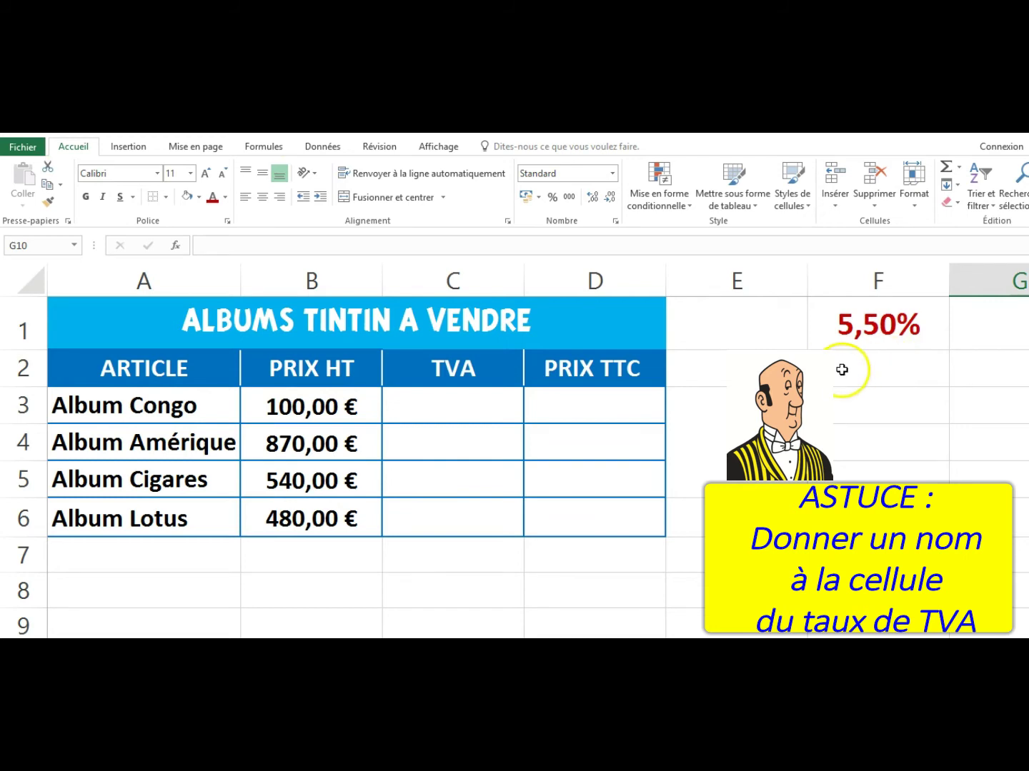
Select the 5,50% rate cell F1 and show the Formules tab's naming tools.
click(855, 326)
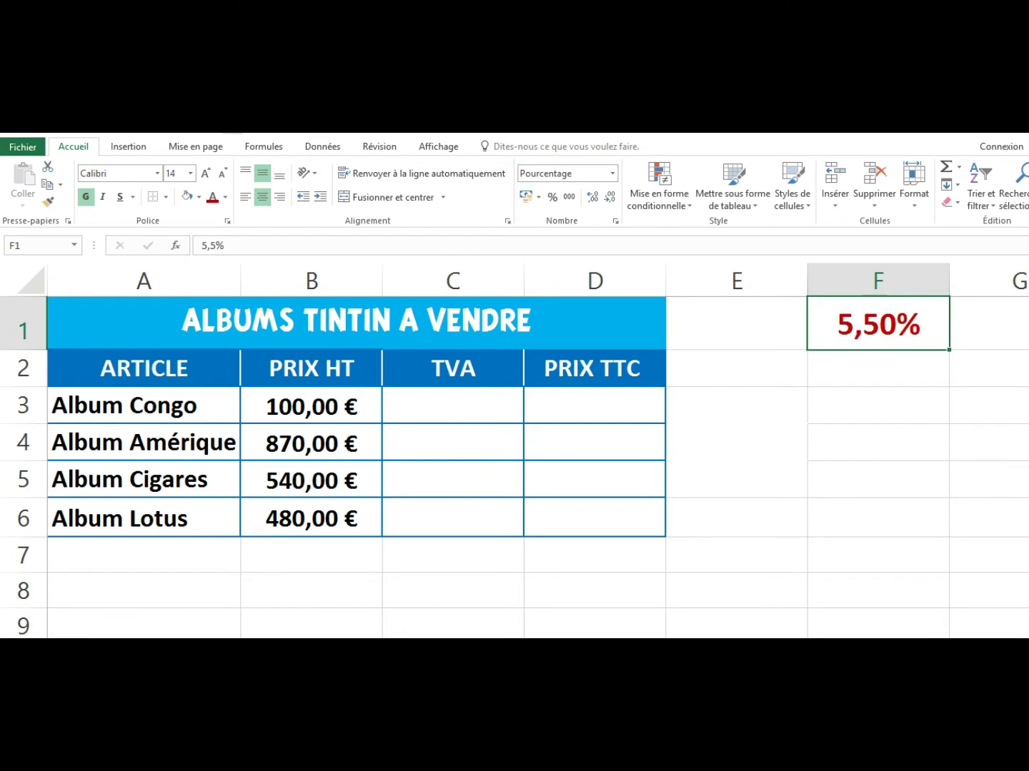
click(75, 152)
click(270, 152)
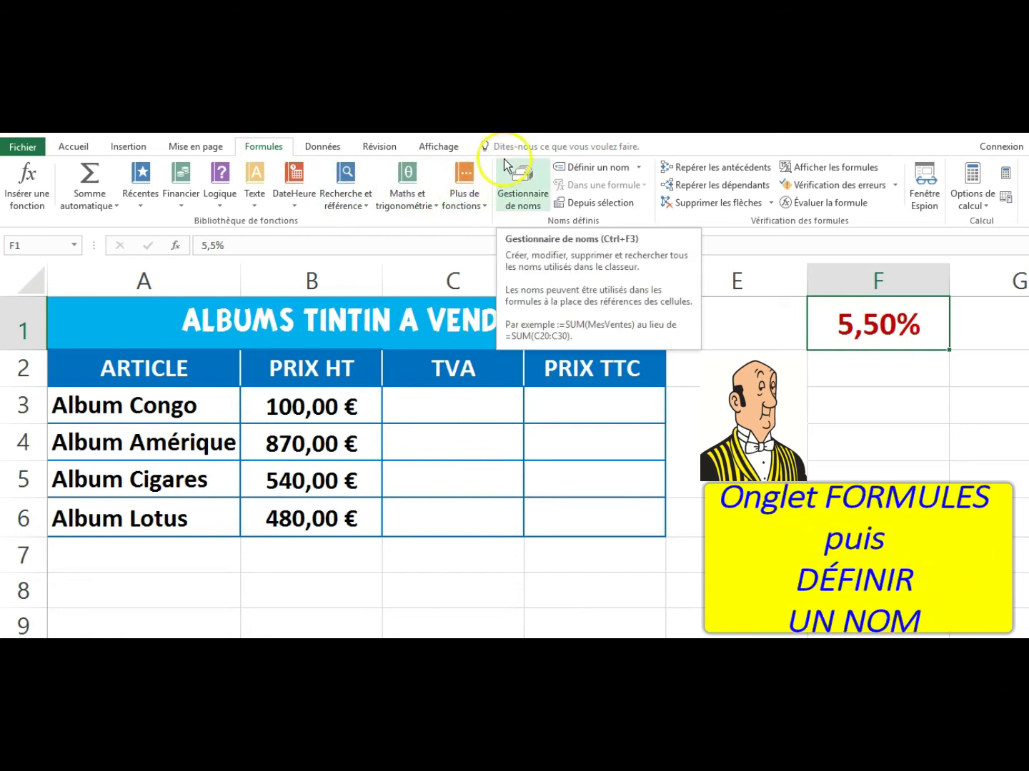
Enter Taux_TVA as the new name for F1 in the Nouveau nom dialog.
click(598, 168)
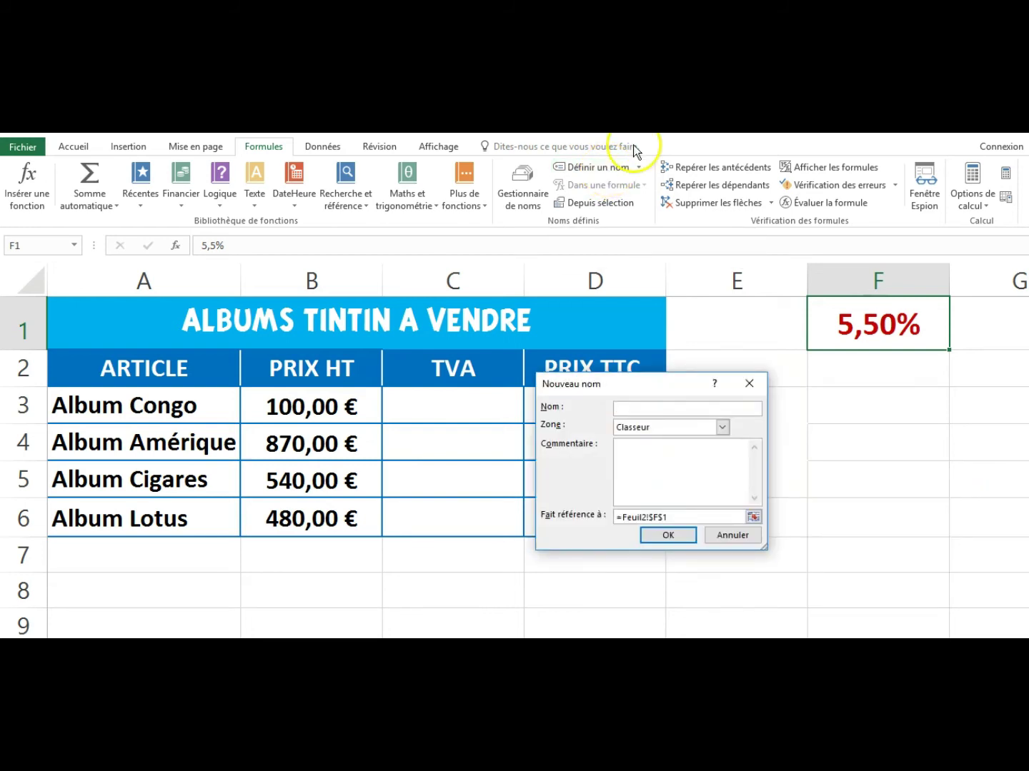
mouse_move(619, 385)
mouse_down()
mouse_move(438, 420)
mouse_move(431, 466)
mouse_up()
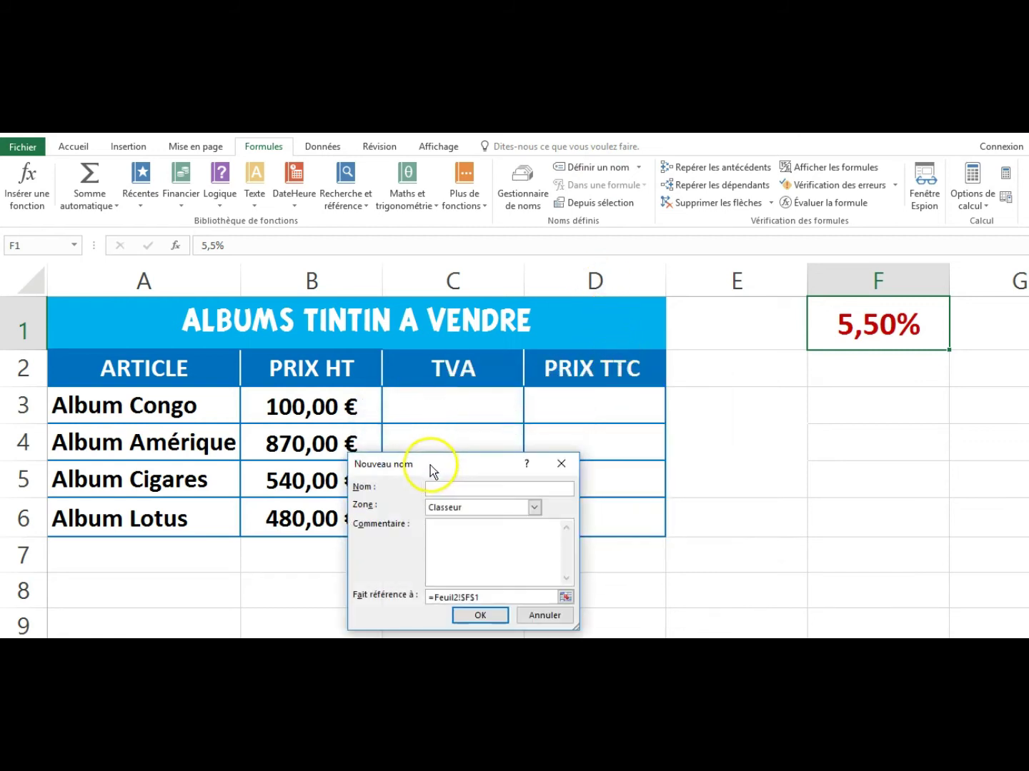
click(433, 490)
text(Taux)
text(_)
text(TVA)
Confirm the name Taux_TVA and verify the Name Box shows it for F1.
click(480, 615)
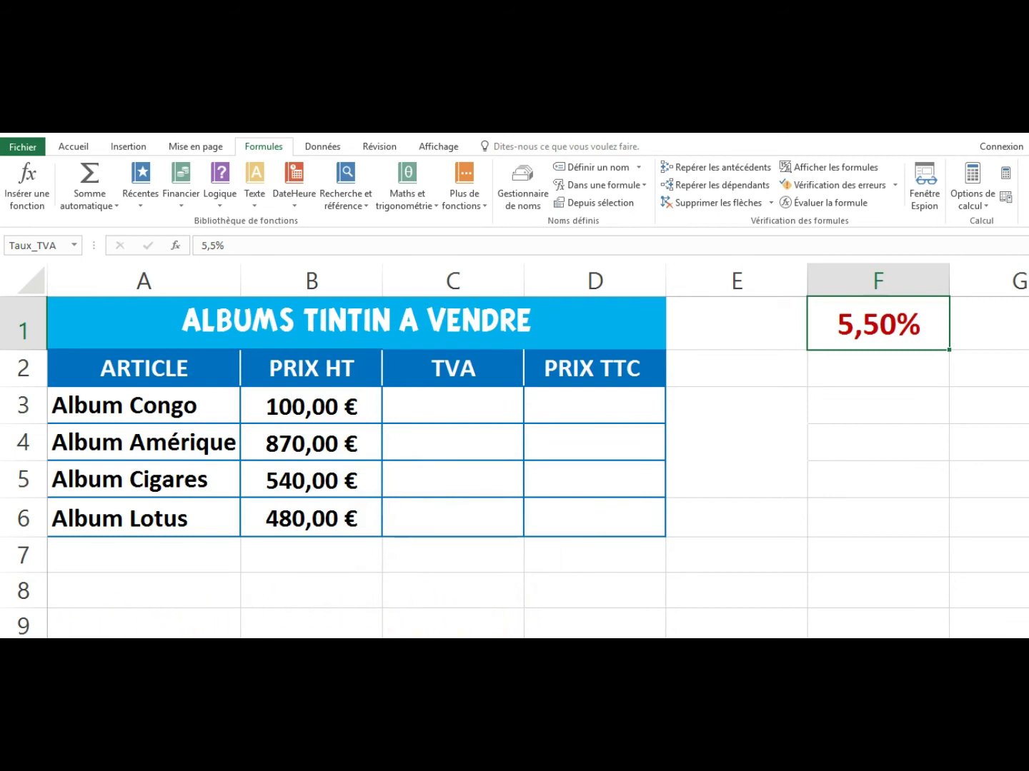
click(88, 559)
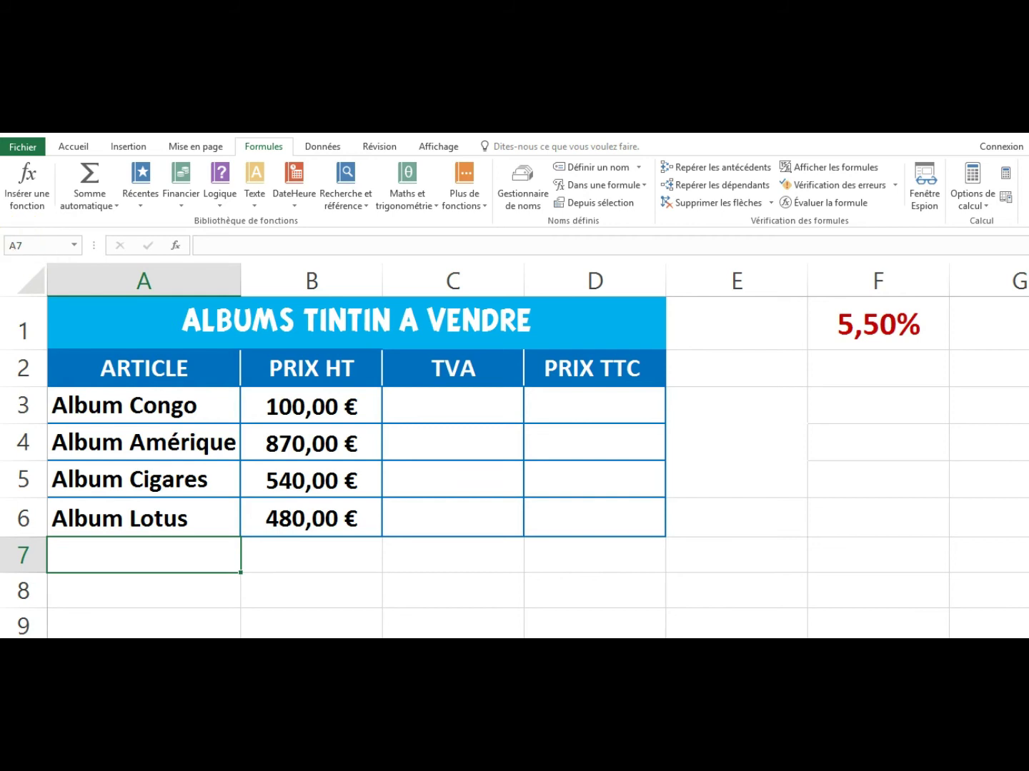
click(884, 323)
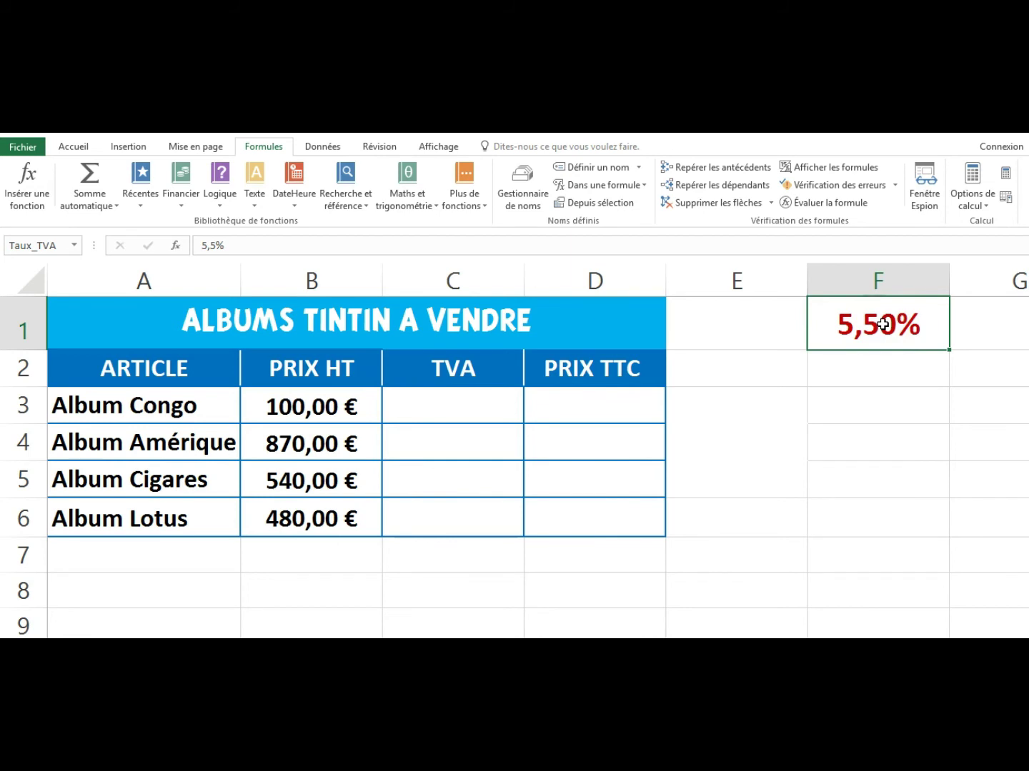
Enter =B3*Taux_TVA in C3, picking Taux_TVA from autocomplete, giving 5,50 €.
click(457, 404)
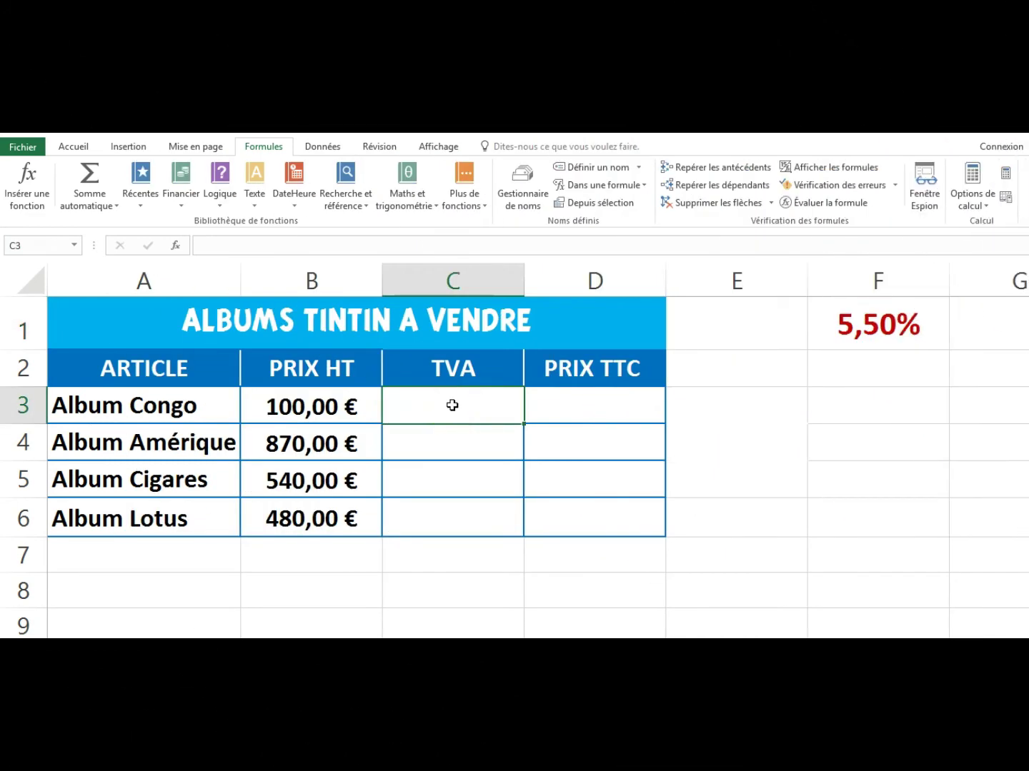
text(=)
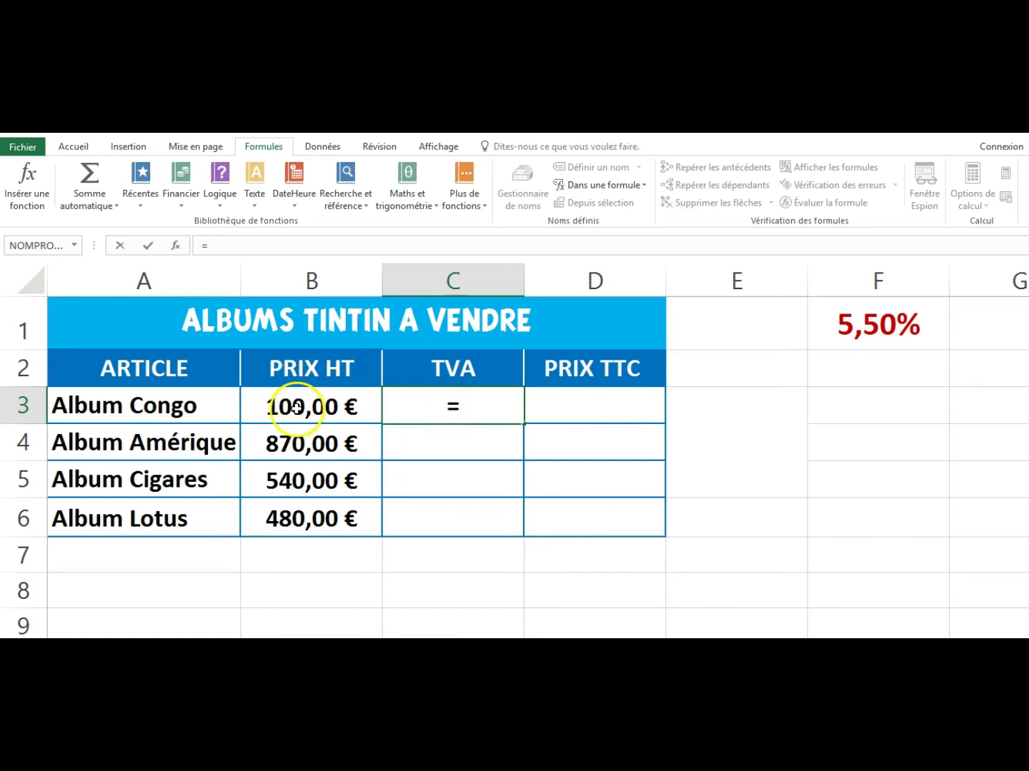
click(297, 407)
text(*)
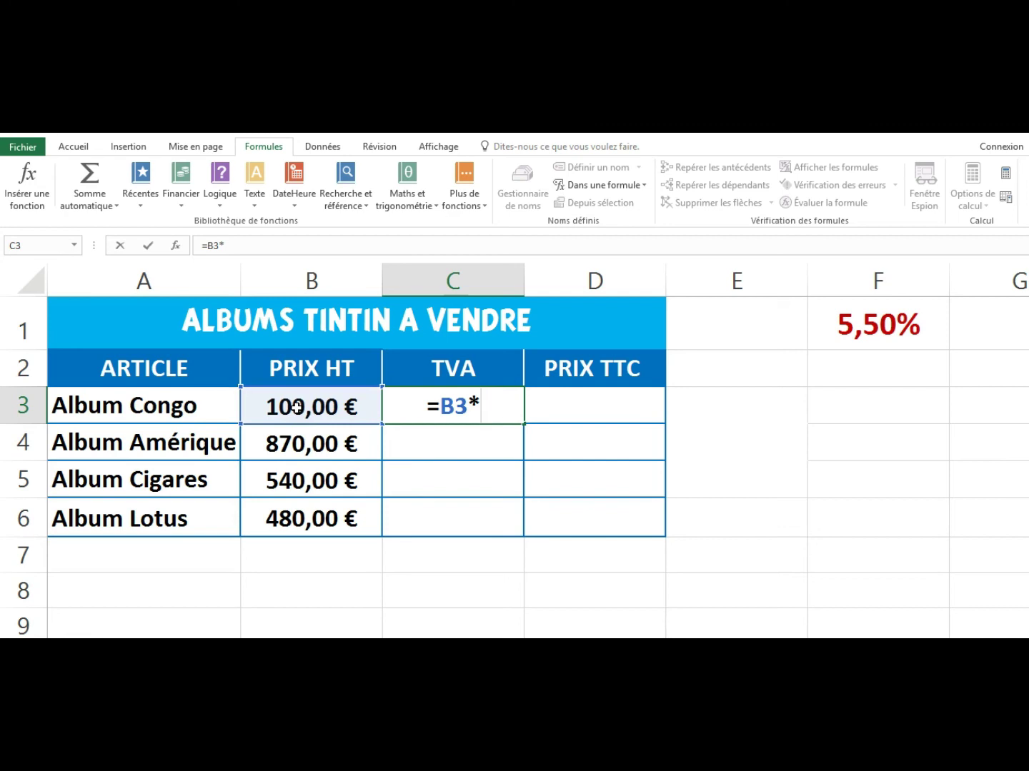
text(Taux)
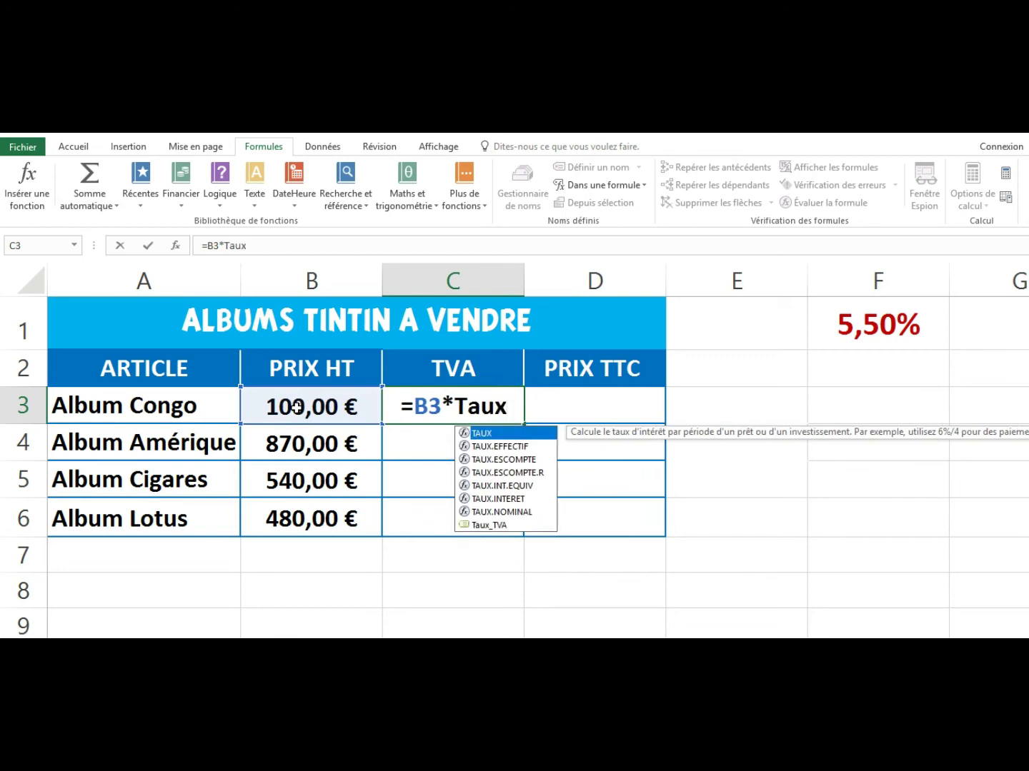
double_click(489, 526)
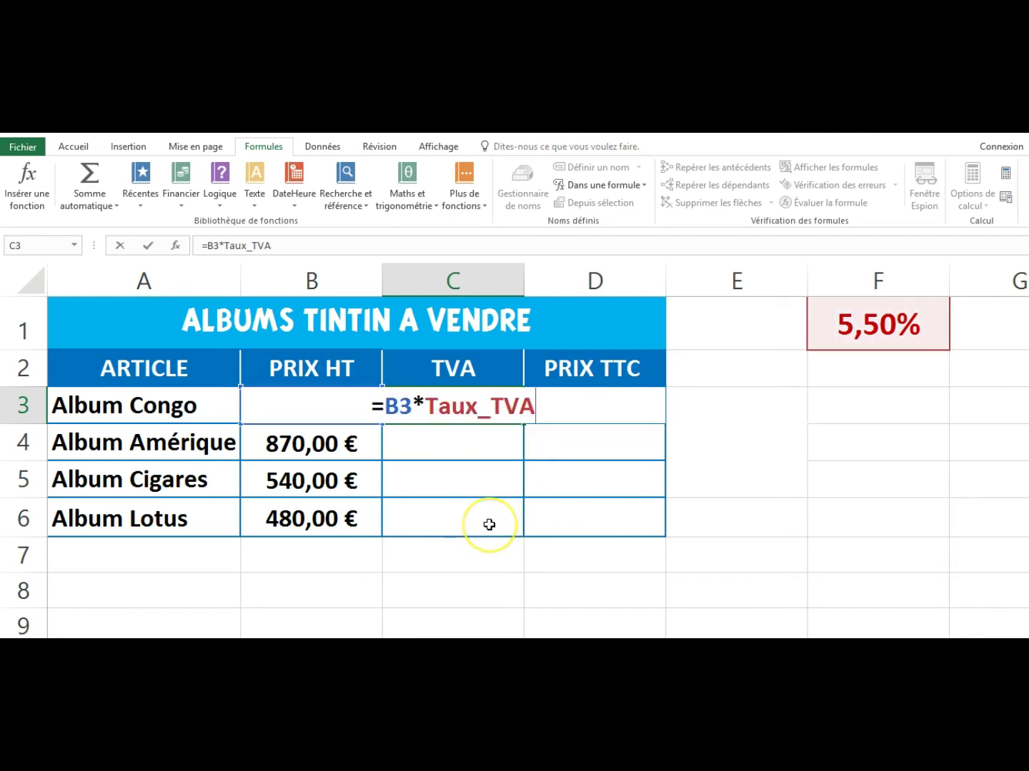
key(Return)
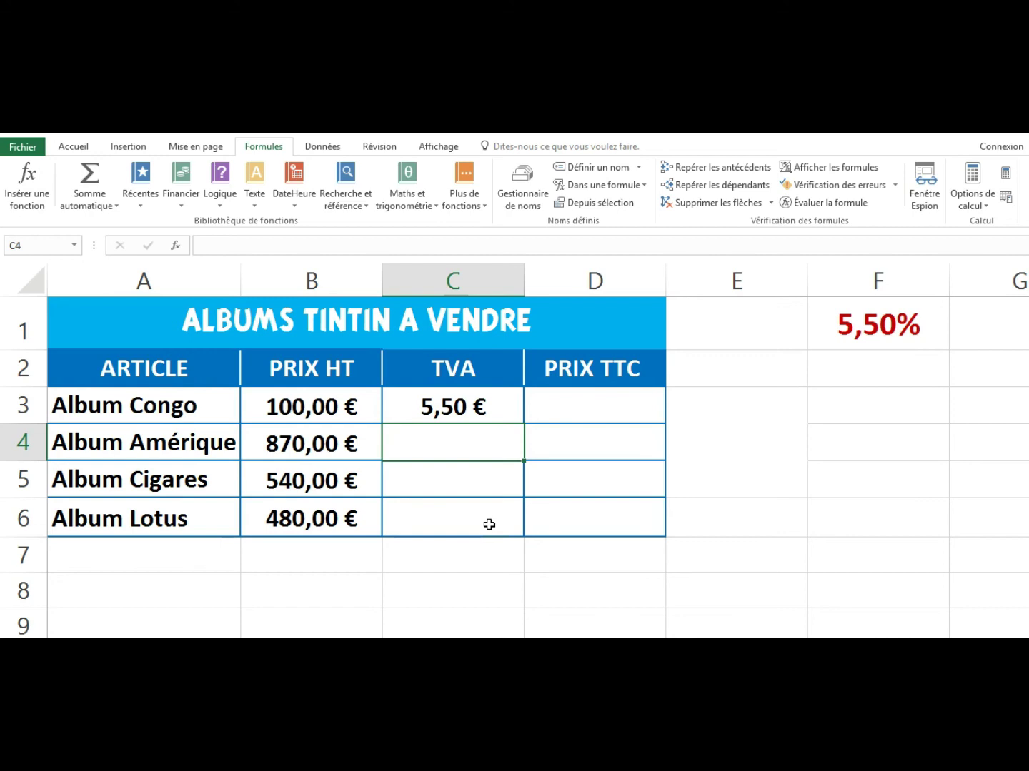
Fill C3's Taux_TVA formula down to C6, giving 47,85 €, 29,70 € and 26,40 €.
click(501, 412)
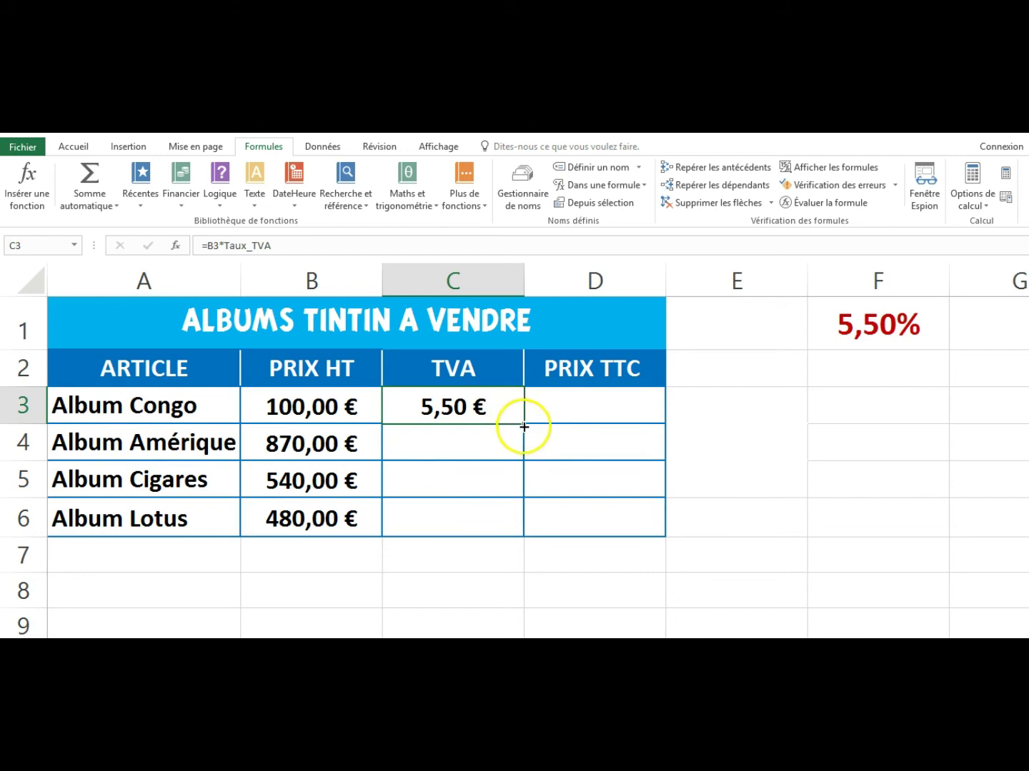
drag(521, 424, 509, 525)
click(946, 587)
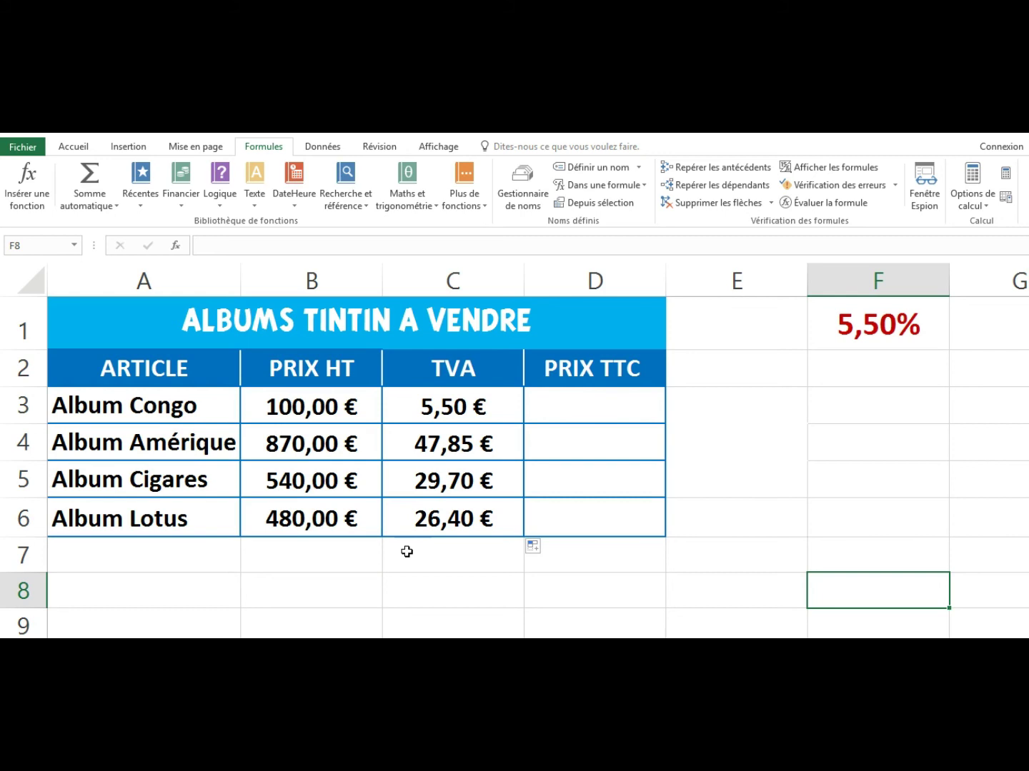
click(871, 325)
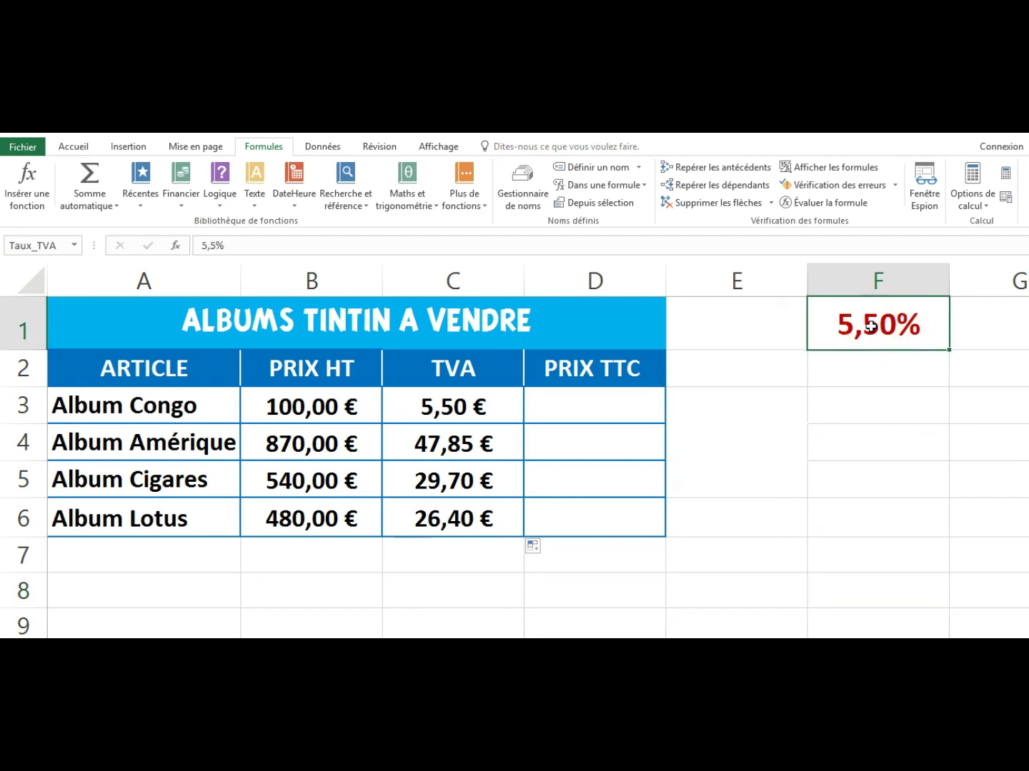
Enter 30% in F1, recalculating the VAT to 30,00 €, 261,00 €, 162,00 €, 144,00 €.
text(30%)
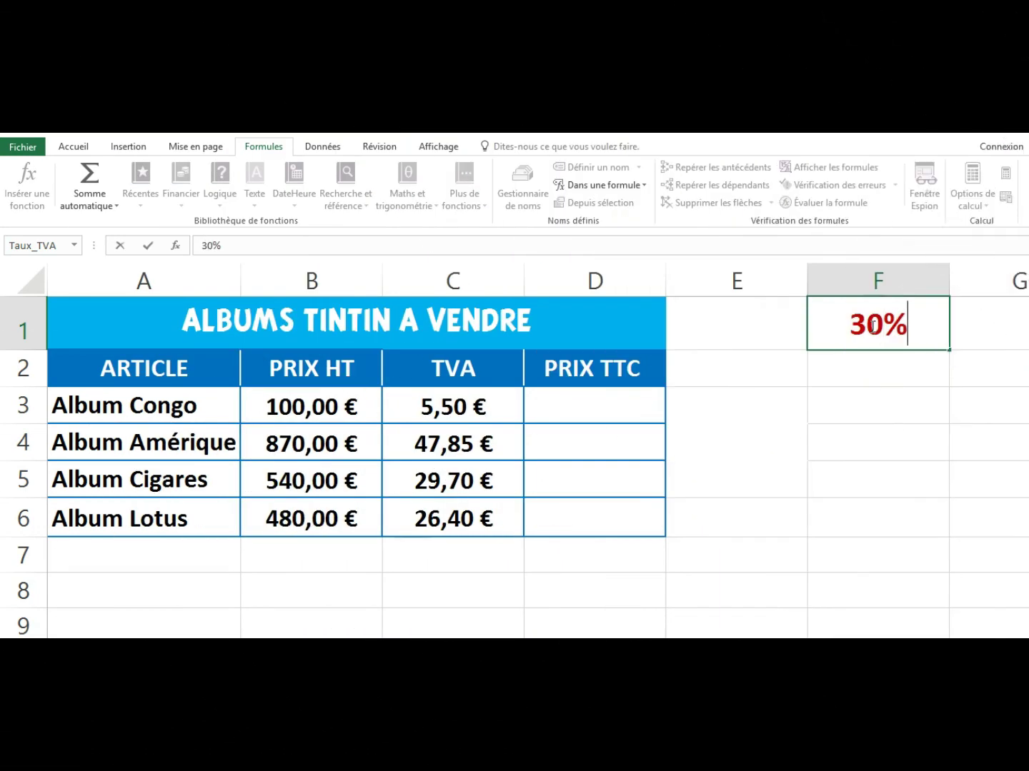
key(Return)
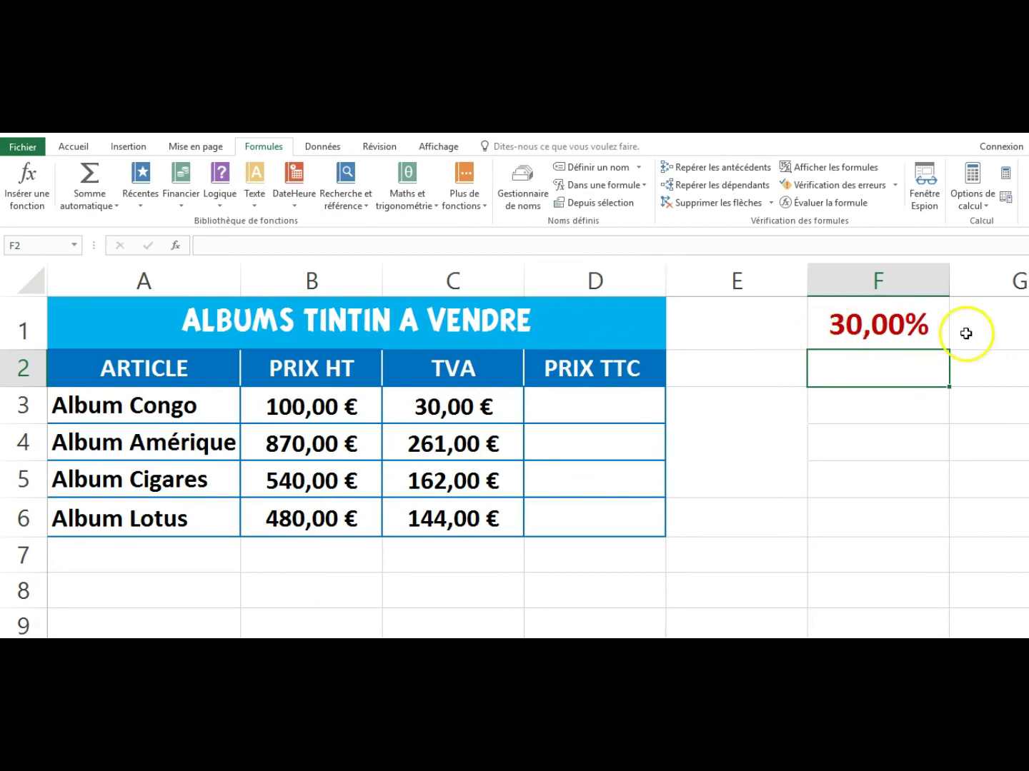
click(856, 328)
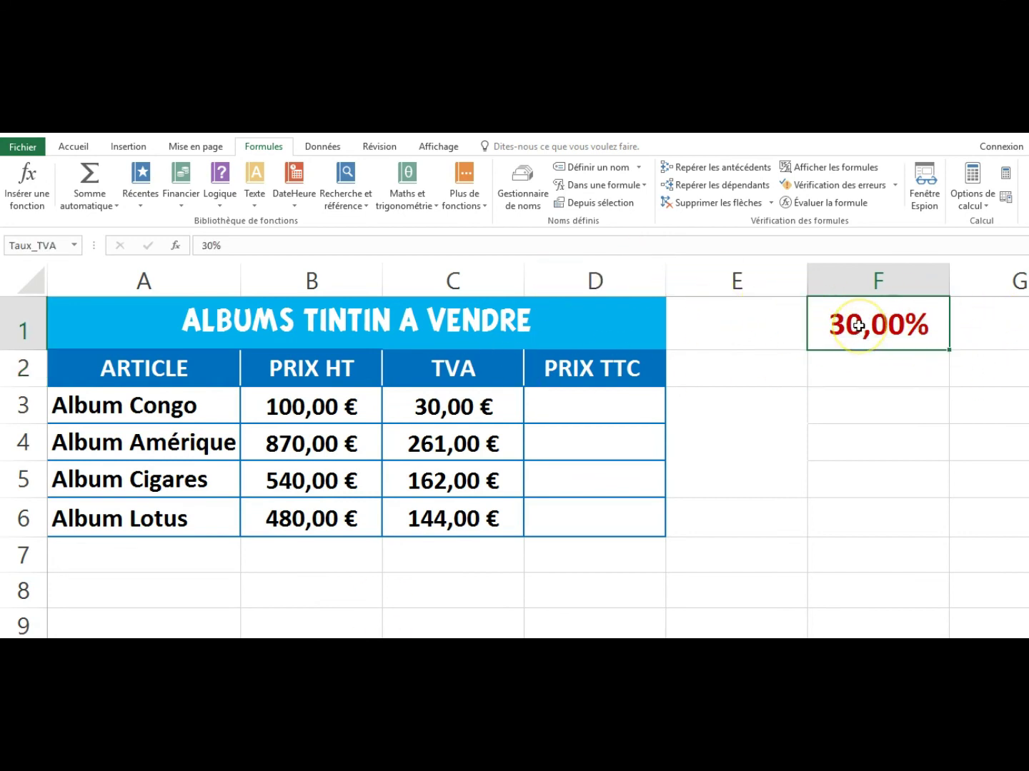
Set F1's font colour to white so the 30,00% rate is hidden.
click(67, 147)
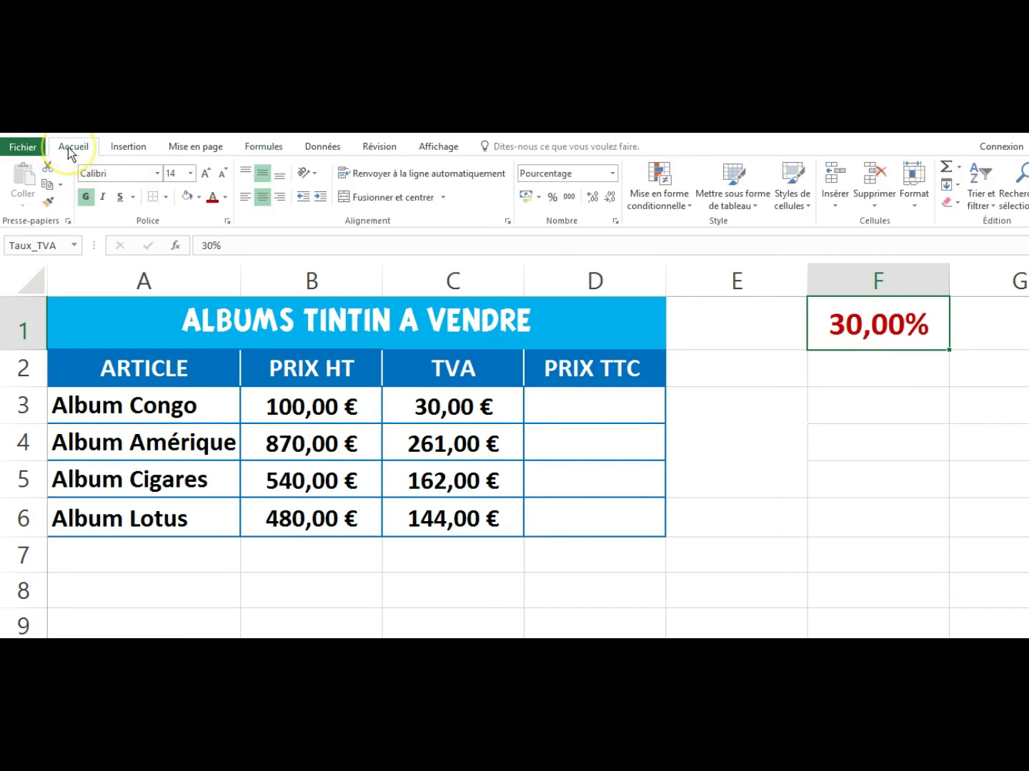
click(227, 197)
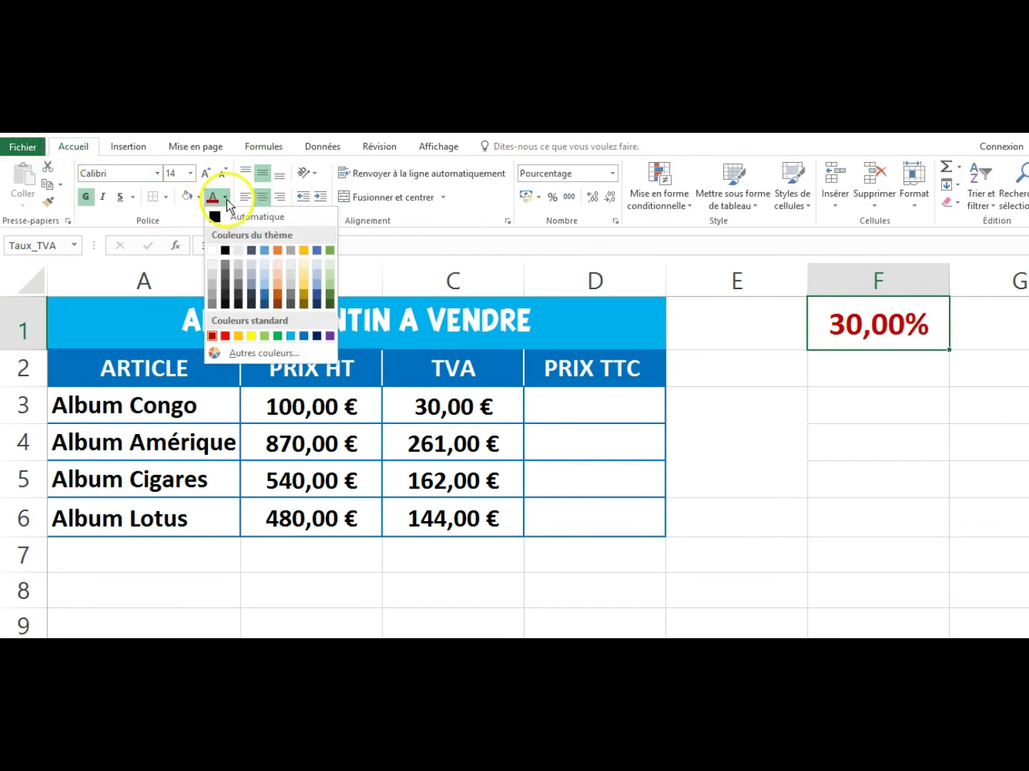
click(214, 248)
click(716, 555)
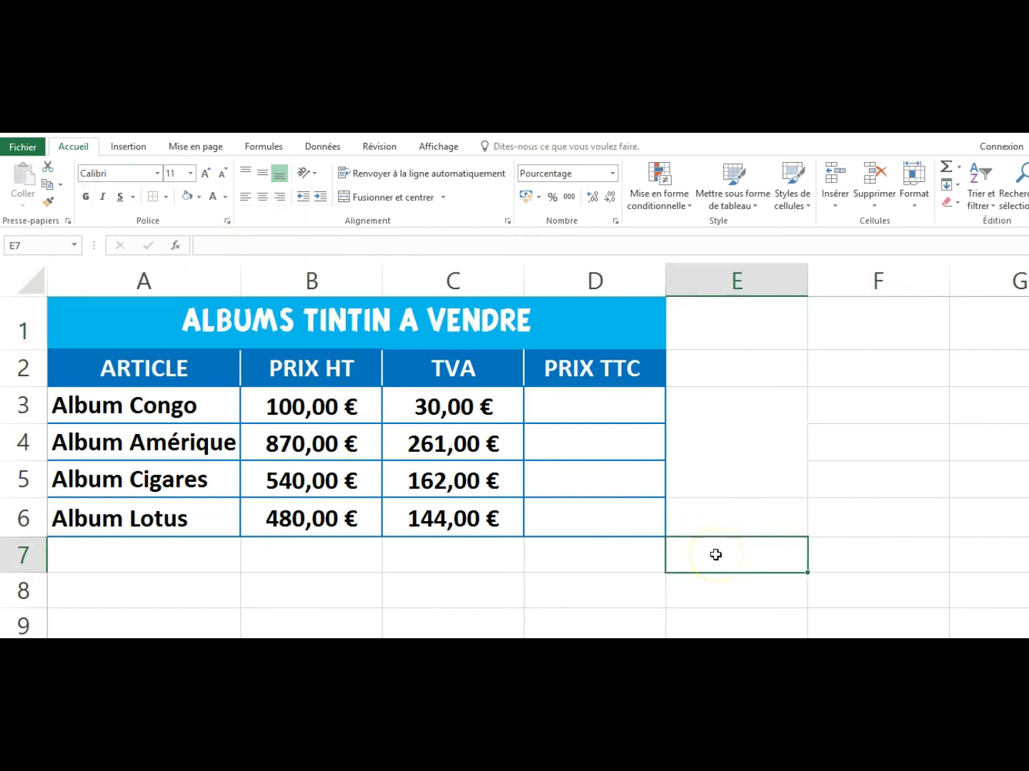